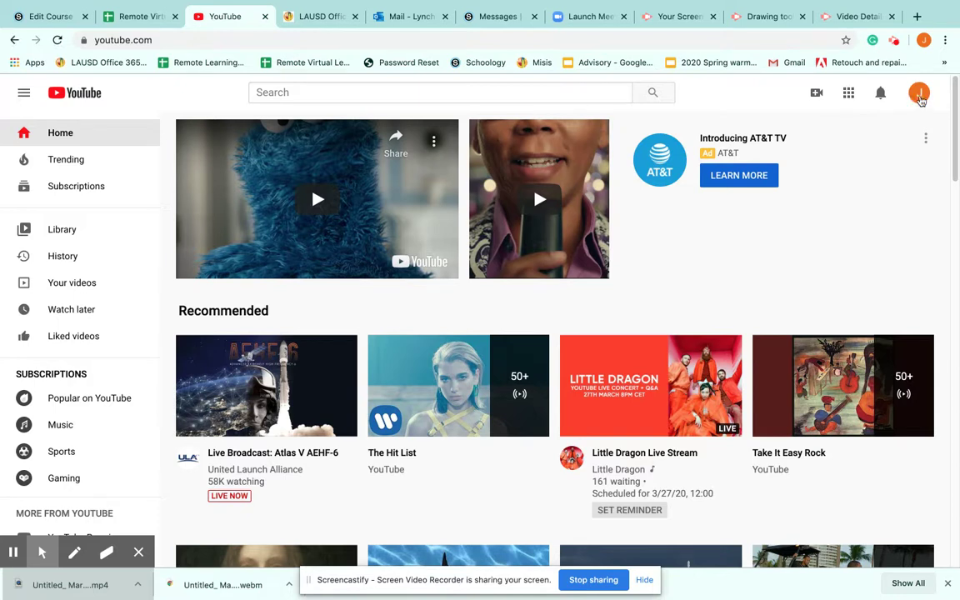
# Switch YouTube to the school-managed account that owns the teaching channel.
pyautogui.click(920, 95)
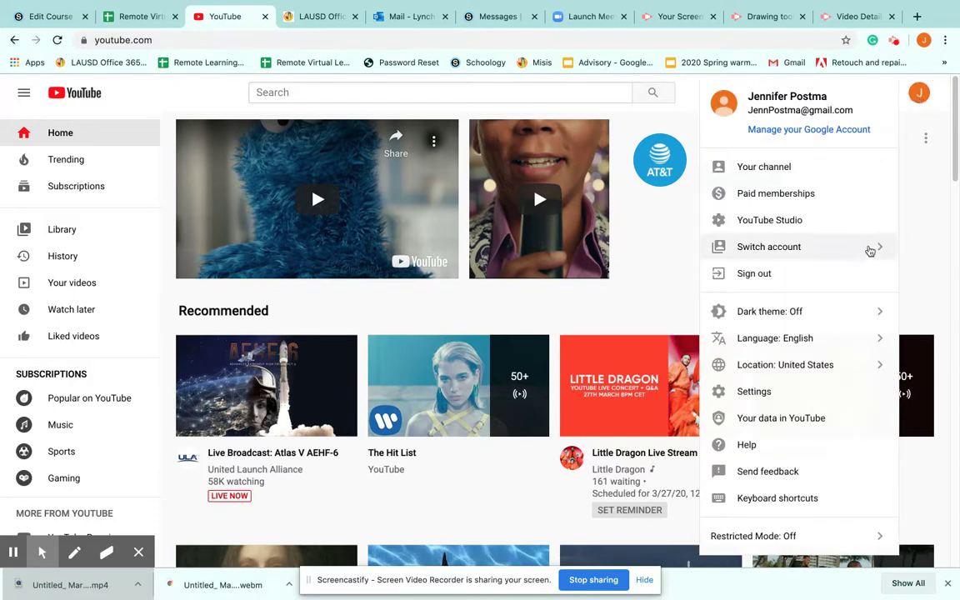
pyautogui.click(869, 248)
pyautogui.click(847, 286)
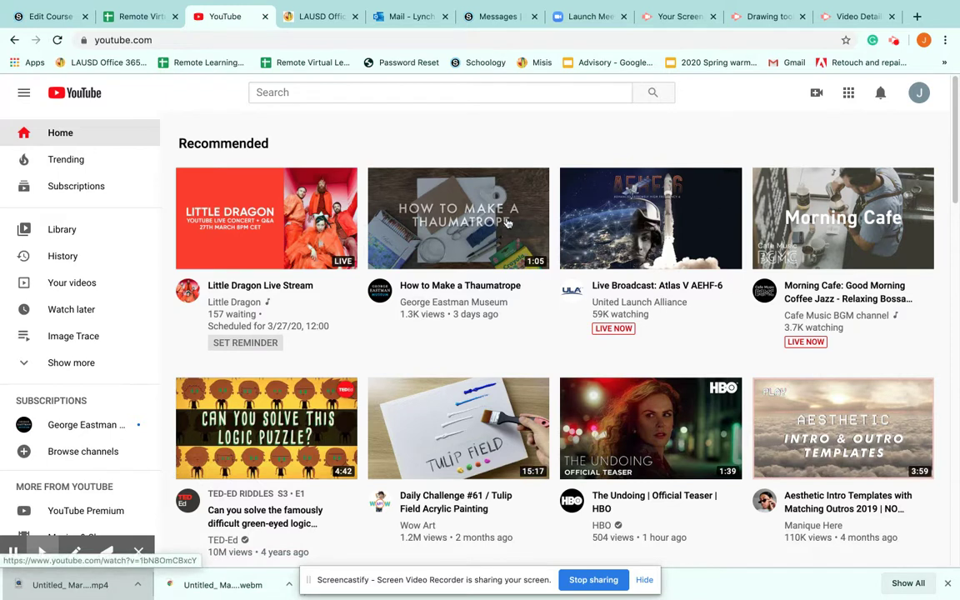
pyautogui.moveTo(537, 224)
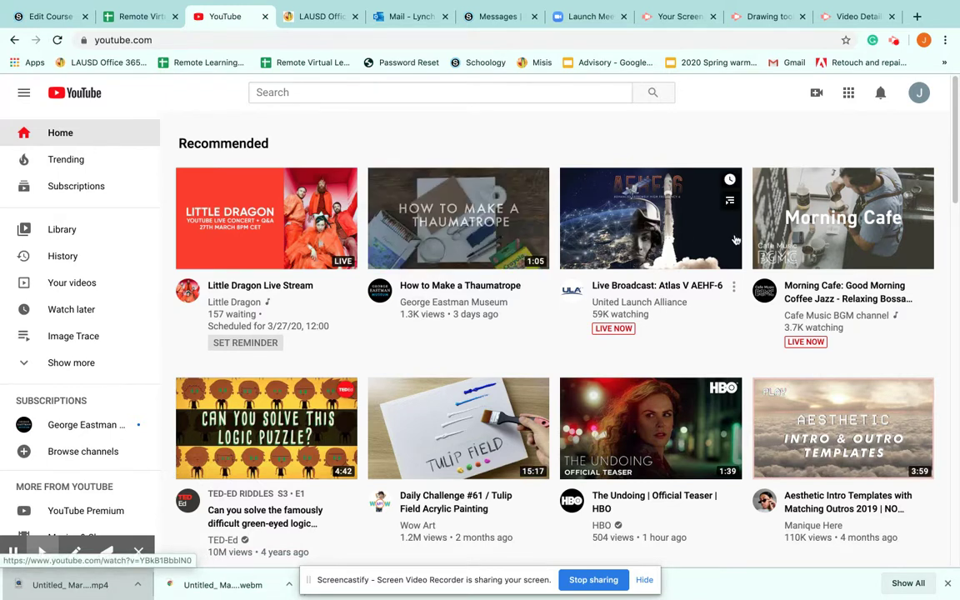
# Start a new video upload from the Create menu and bring up file selection.
pyautogui.click(818, 97)
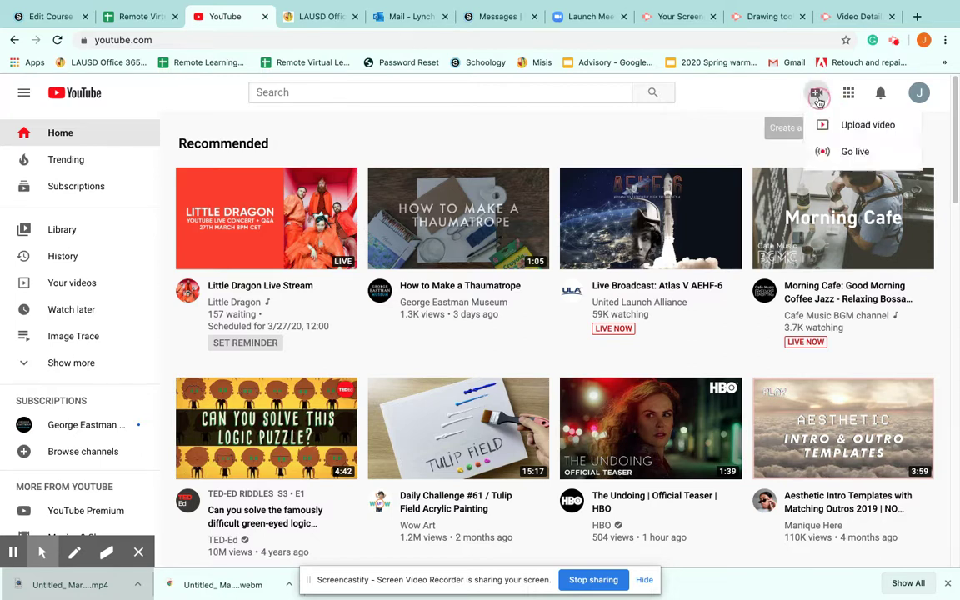
pyautogui.click(876, 126)
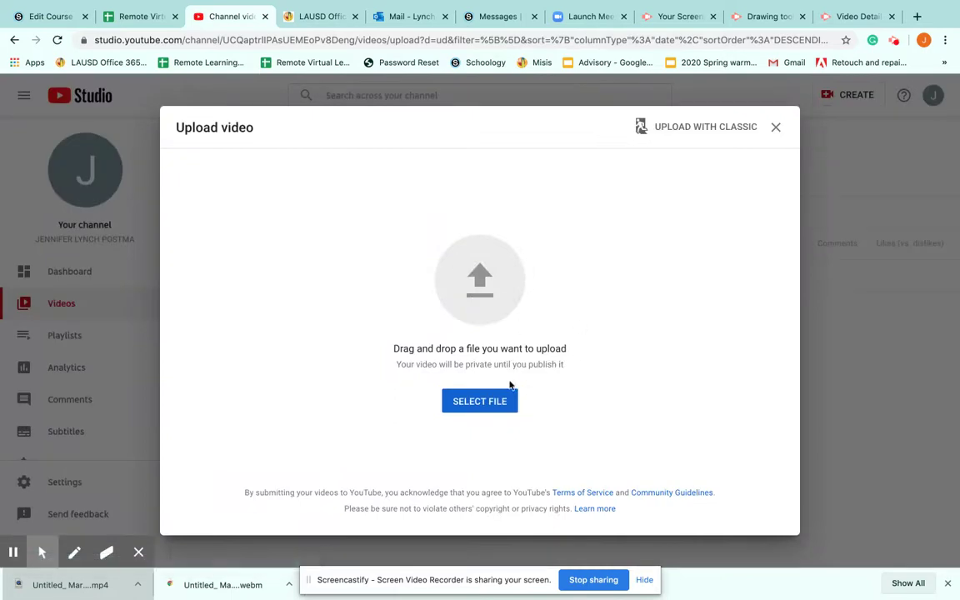
pyautogui.click(494, 403)
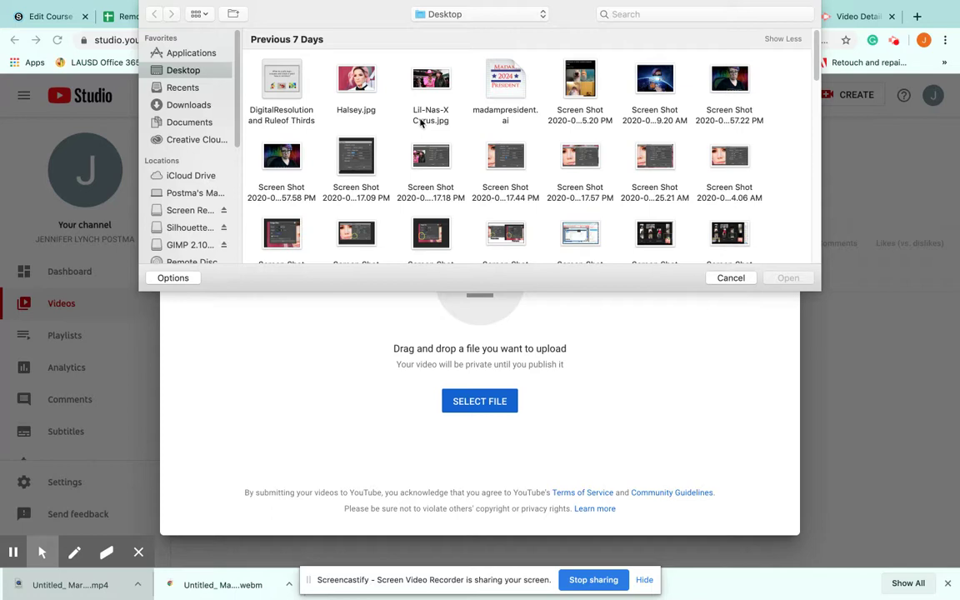
# Upload the Untitled Mar 26 screen recording .mp4 from the Downloads folder.
pyautogui.scroll(-5, 421, 123)
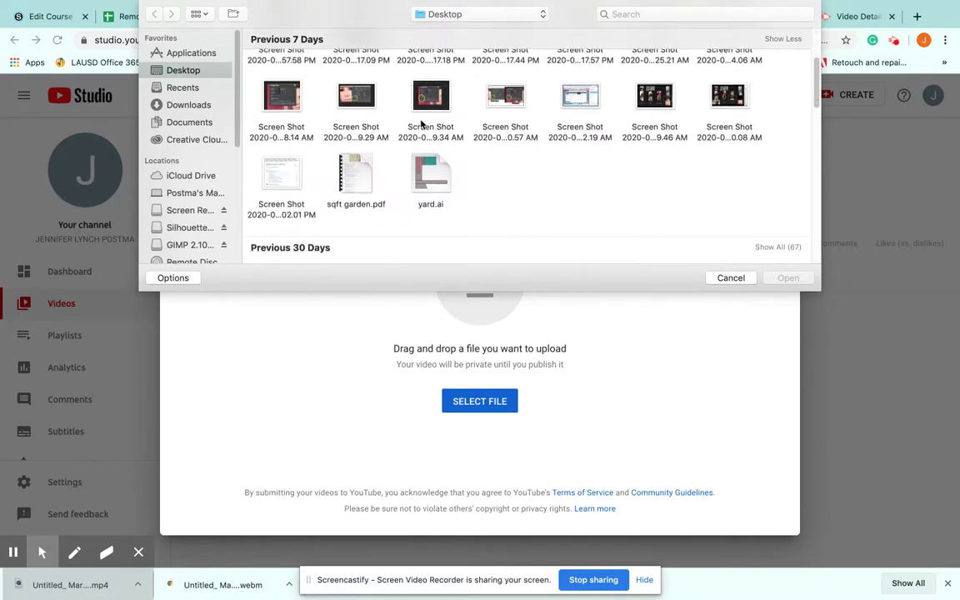
pyautogui.scroll(5, 421, 122)
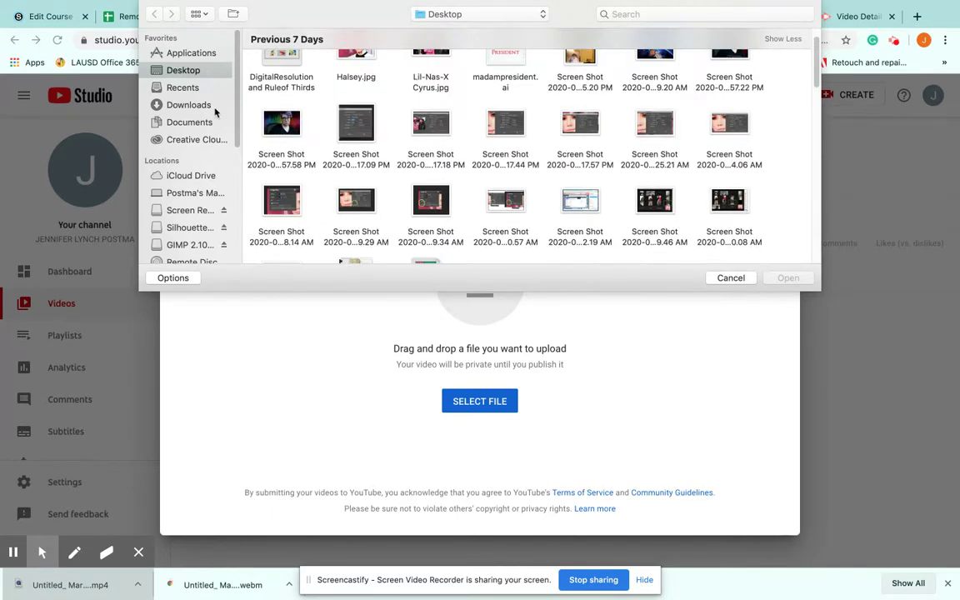
pyautogui.click(189, 105)
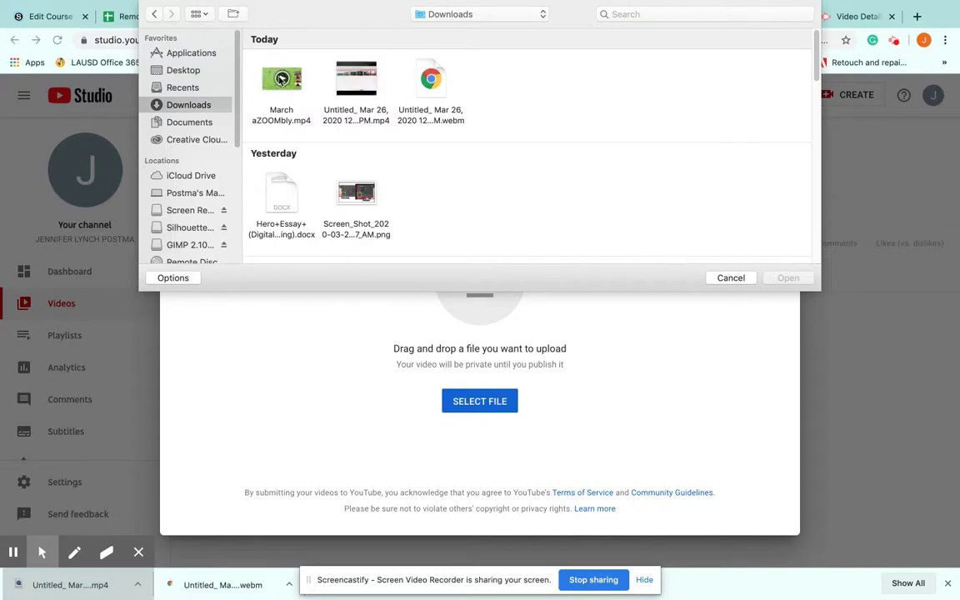
pyautogui.click(354, 77)
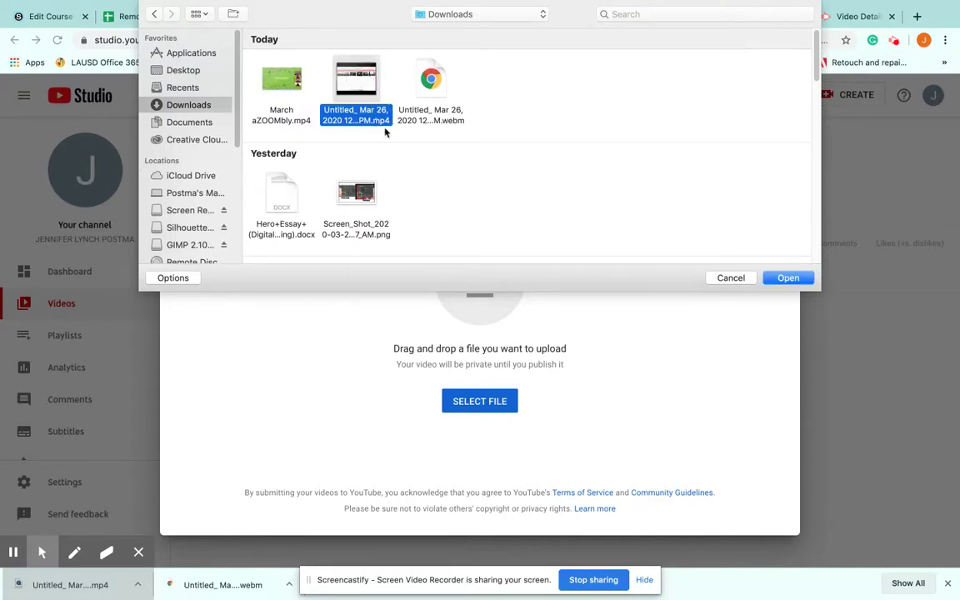
pyautogui.click(788, 278)
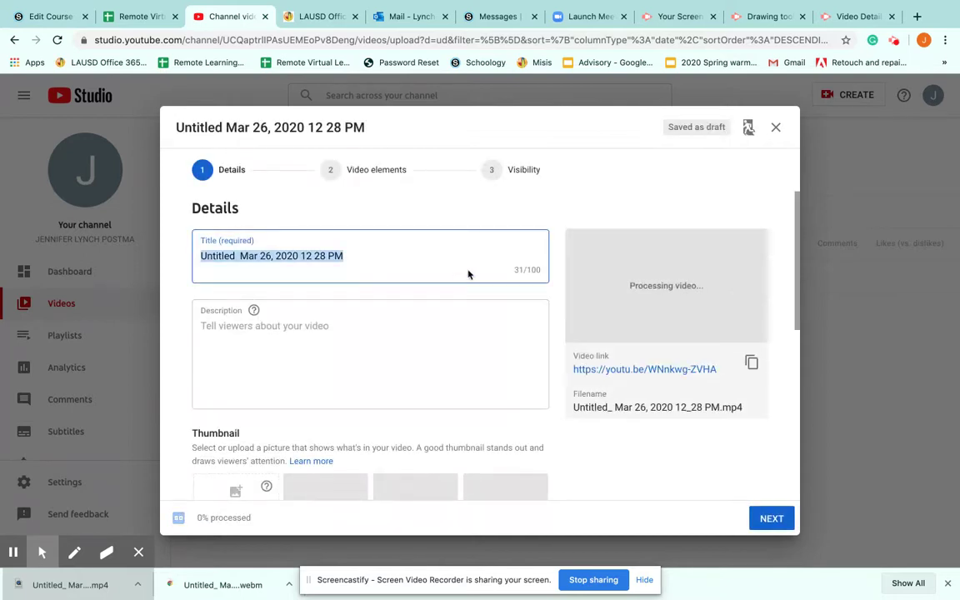
# Title the video 'Sample video' and bring up the Playlists selection list.
pyautogui.write('Samp')
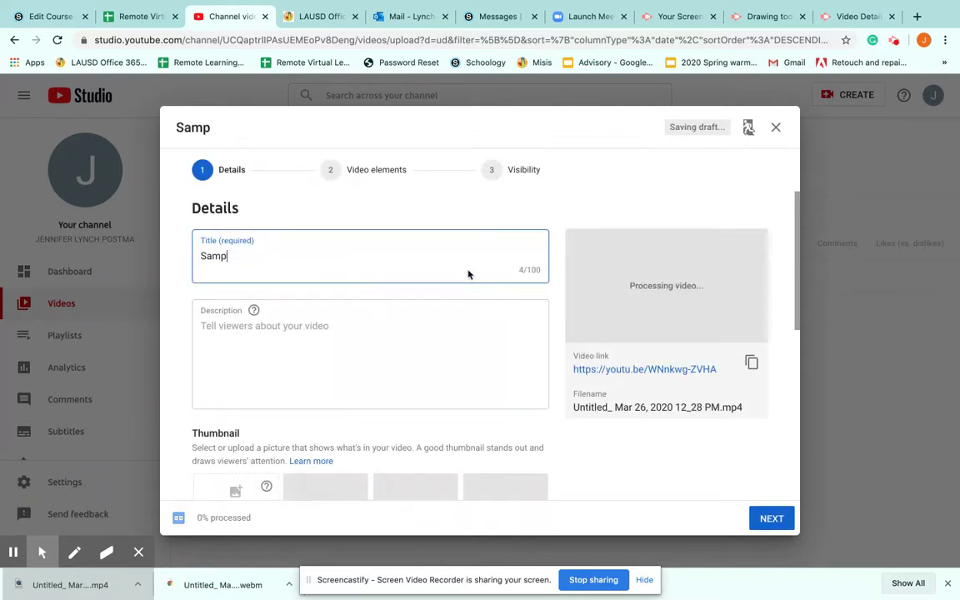
pyautogui.write('le video')
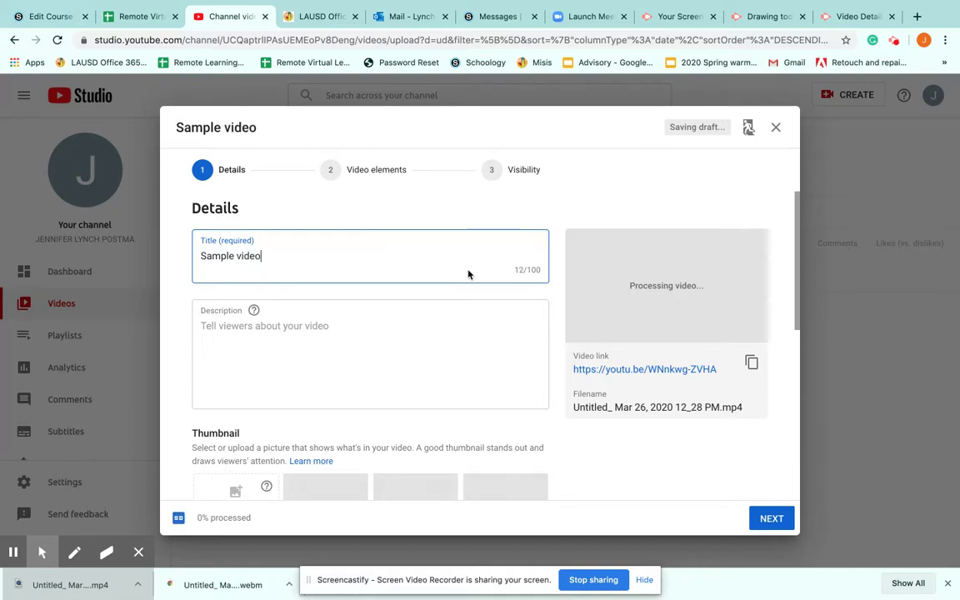
pyautogui.click(391, 340)
pyautogui.scroll(-2, 391, 342)
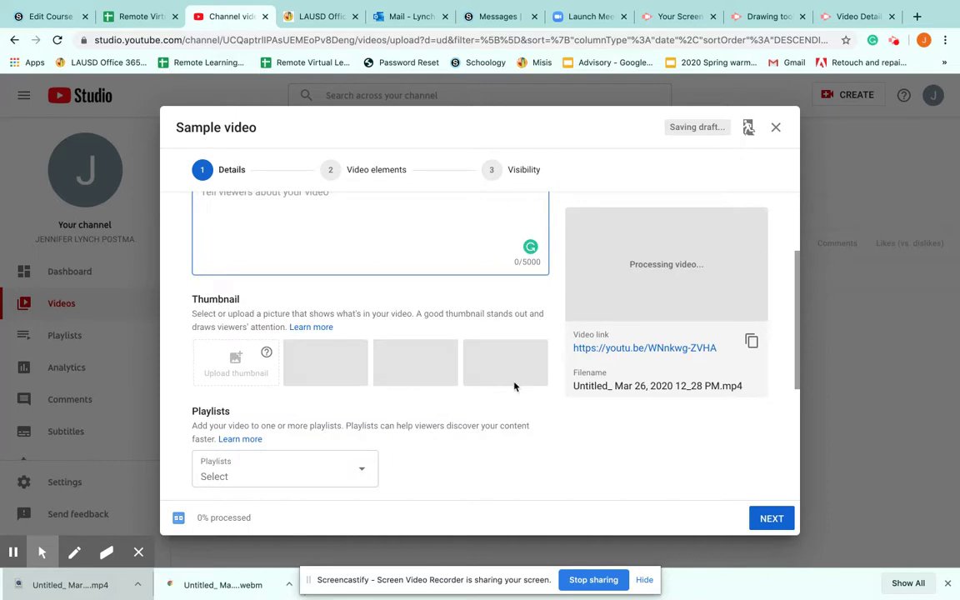
pyautogui.scroll(-3, 316, 364)
pyautogui.click(349, 346)
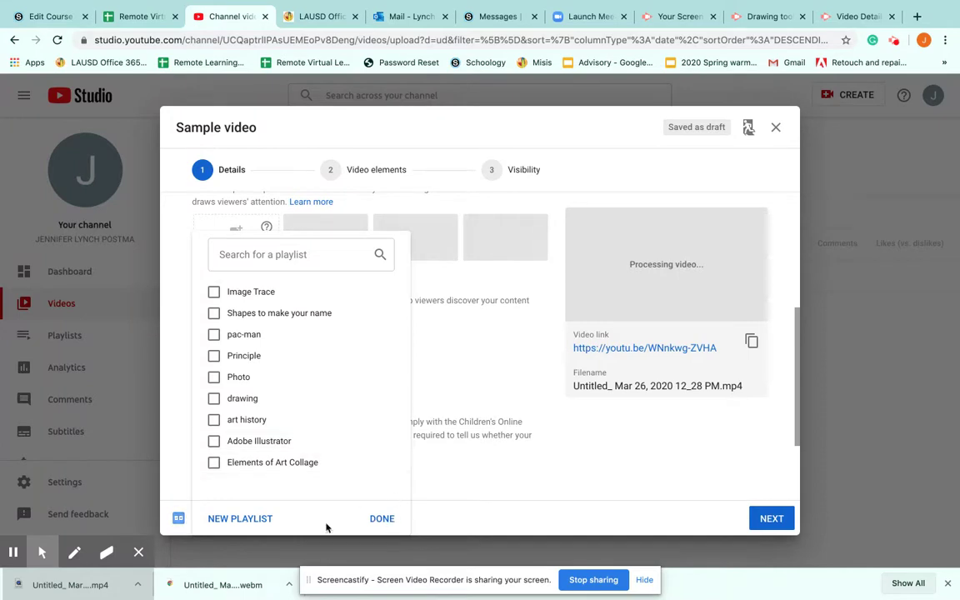
# Create a Public playlist named 'STEM Teachers' and tick it for this video.
pyautogui.click(263, 521)
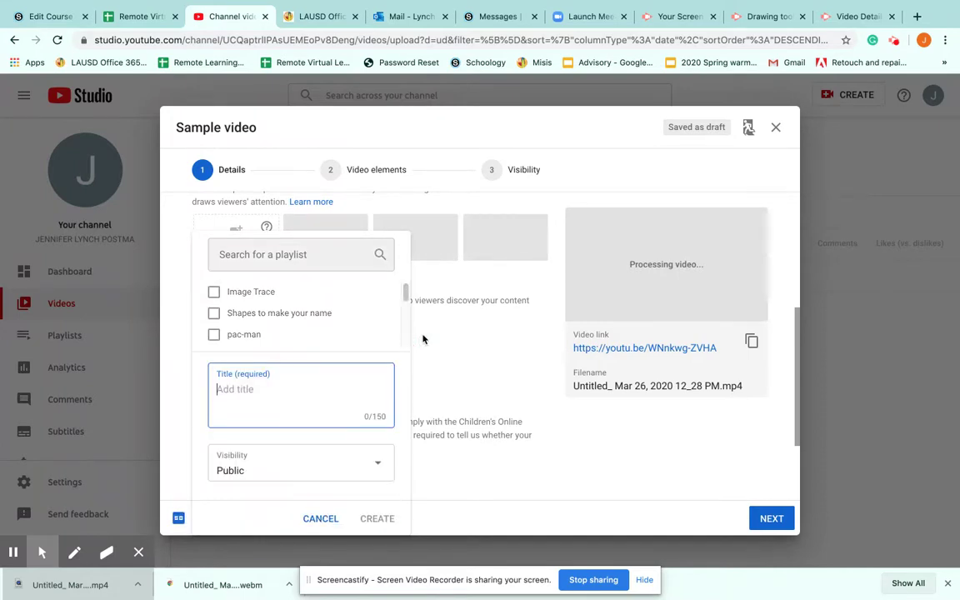
pyautogui.click(309, 264)
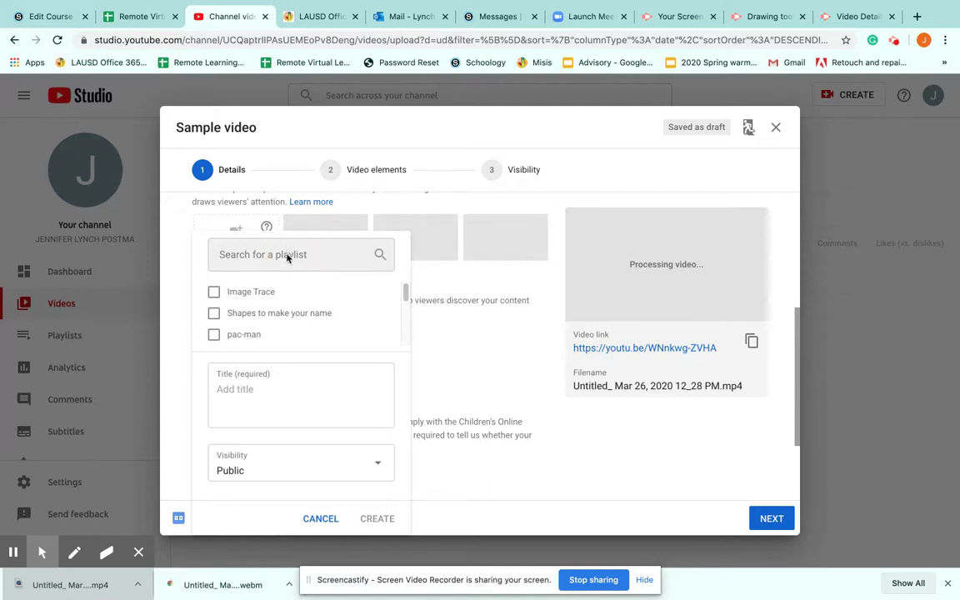
pyautogui.click(271, 386)
pyautogui.write('STEM Teachers')
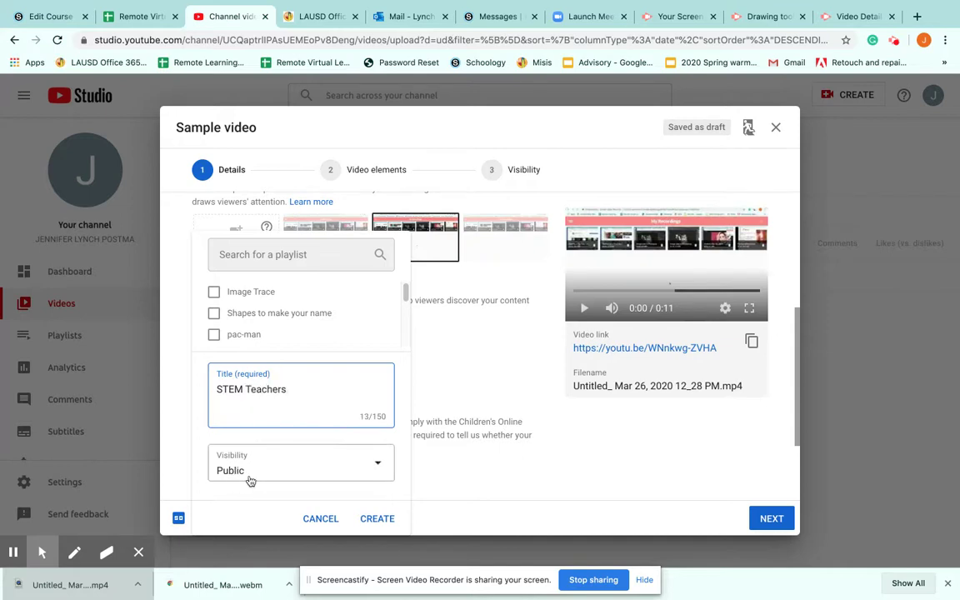
pyautogui.click(250, 474)
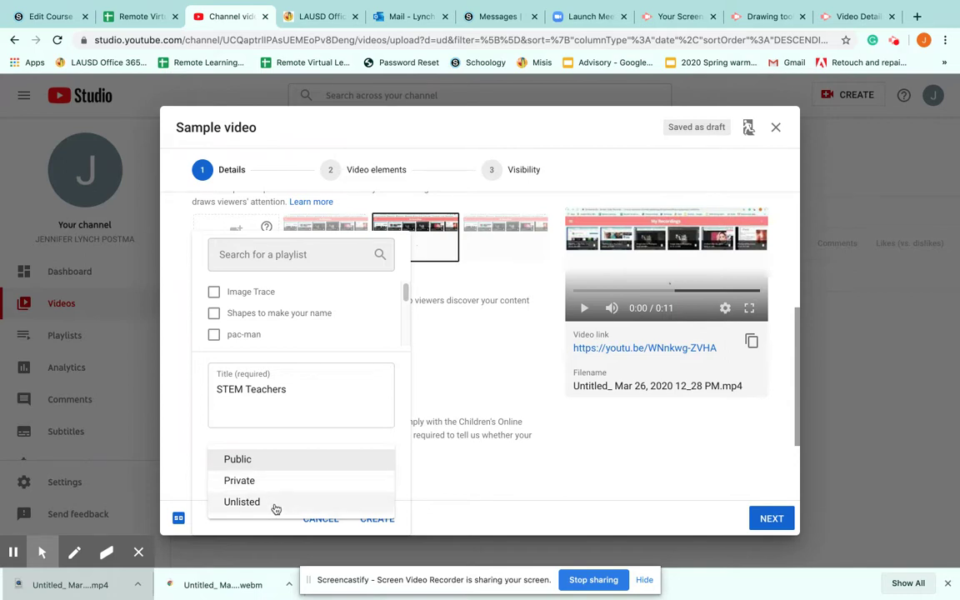
pyautogui.click(280, 461)
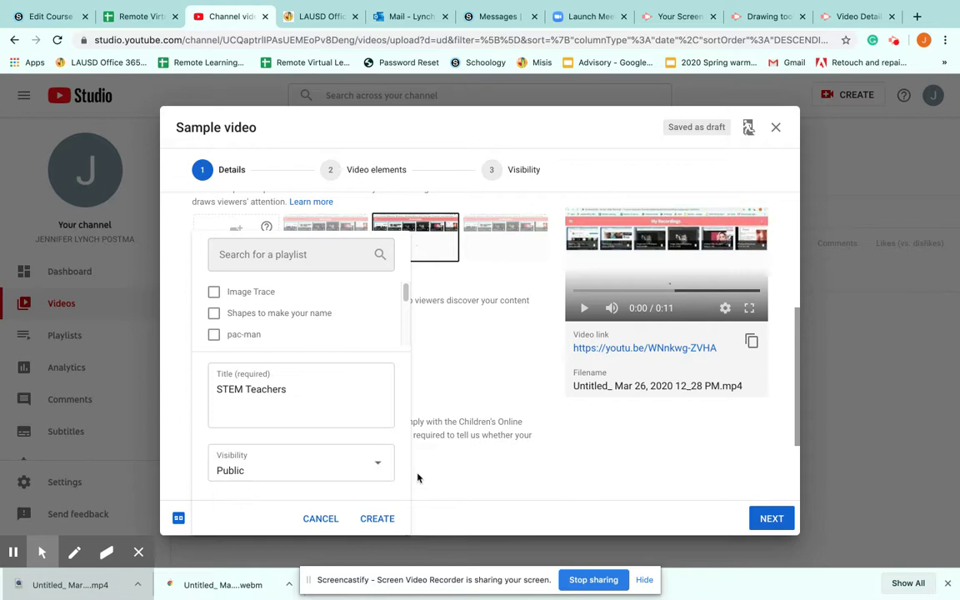
pyautogui.click(385, 520)
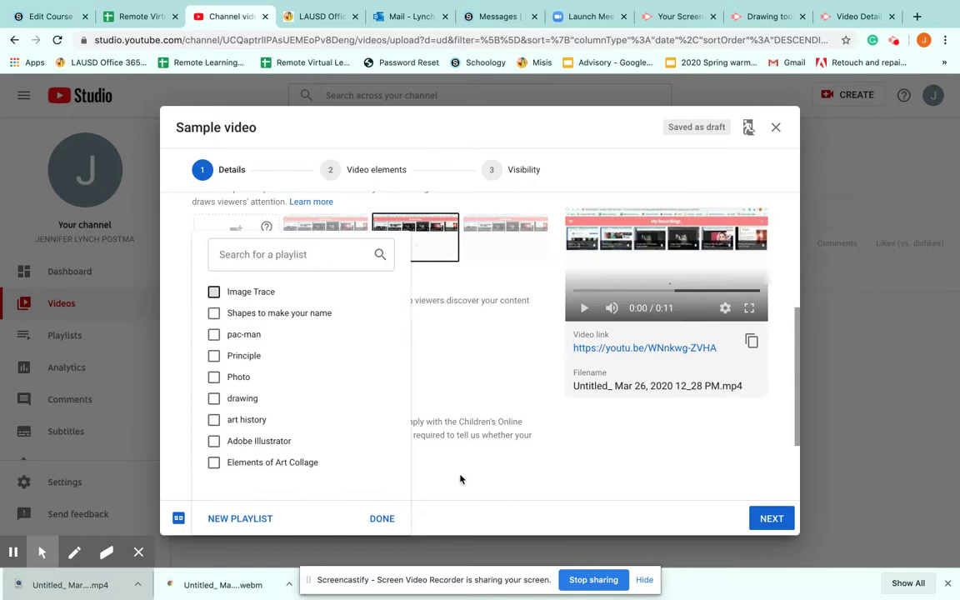
pyautogui.click(214, 292)
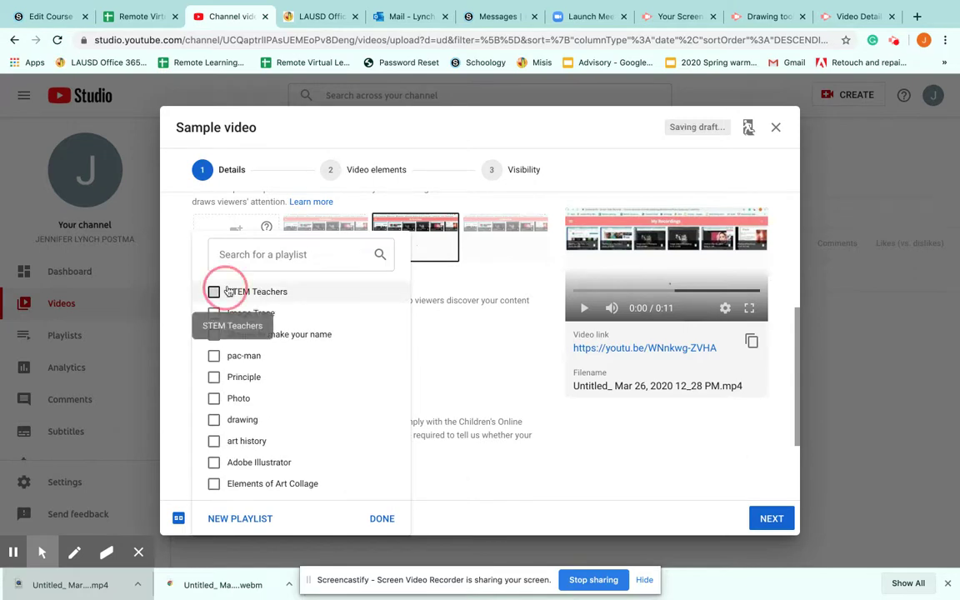
pyautogui.click(385, 520)
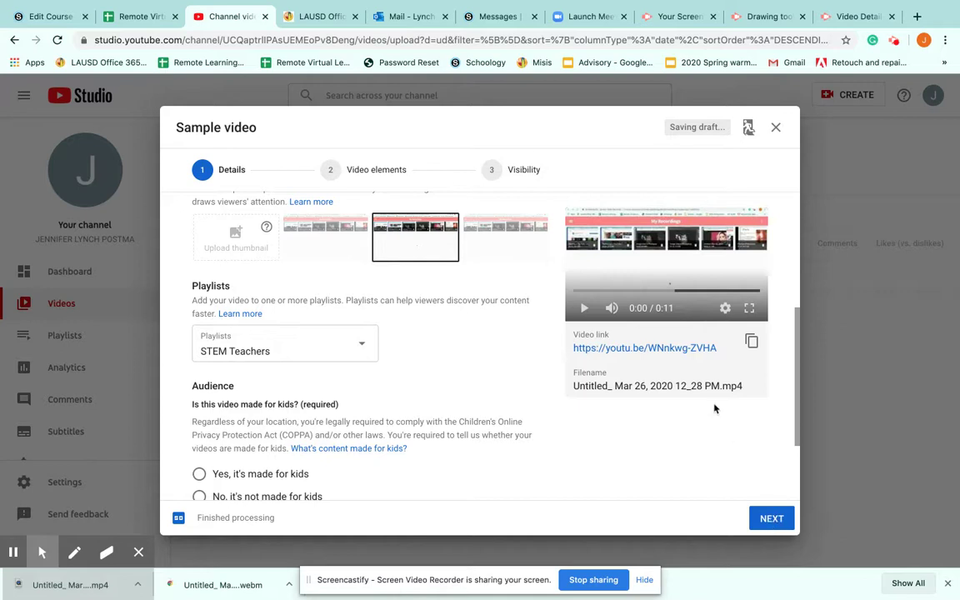
# Choose 'No, it's not made for kids' under Audience and continue to Video elements.
pyautogui.scroll(-2, 715, 408)
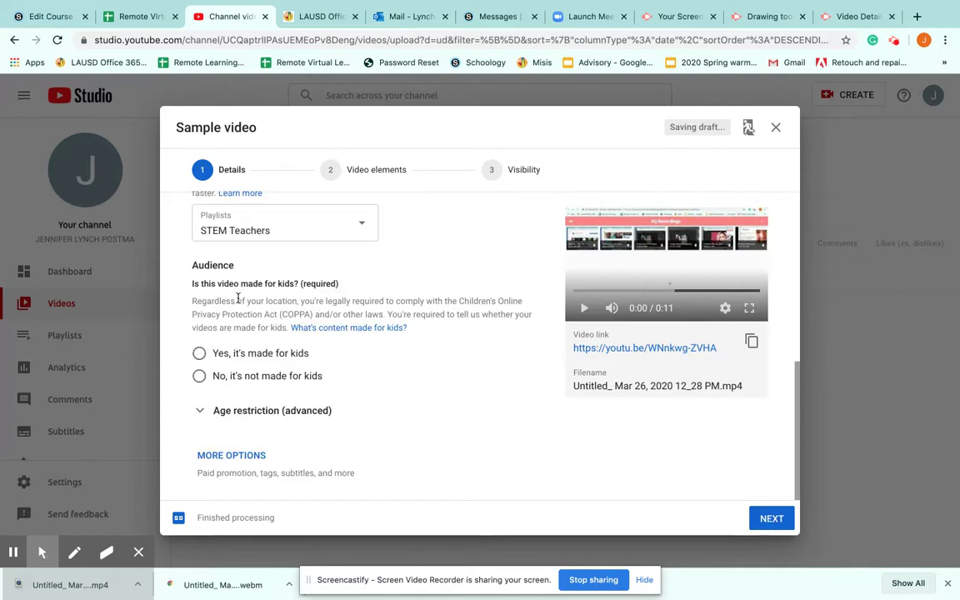
pyautogui.click(199, 378)
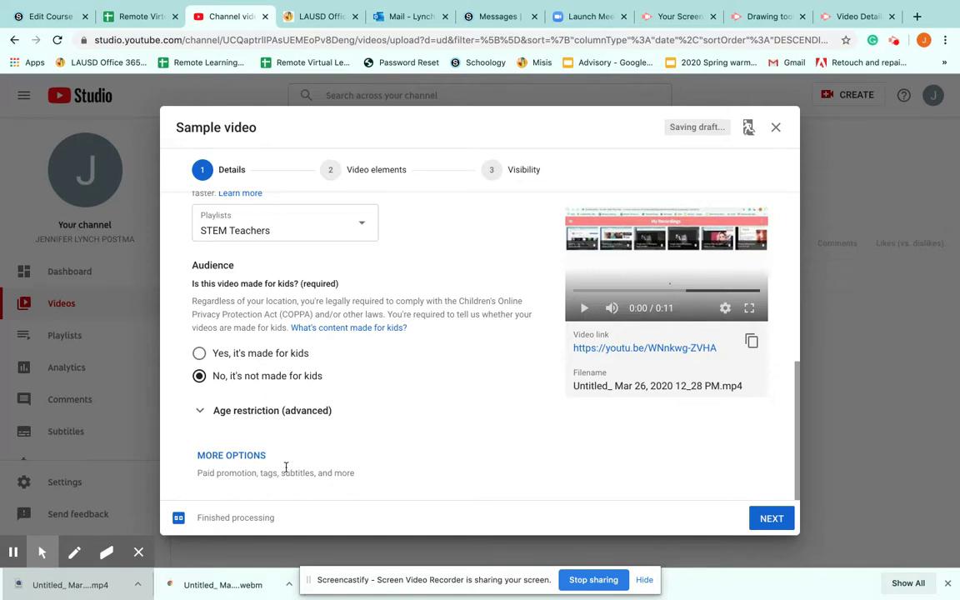
pyautogui.scroll(3, 452, 405)
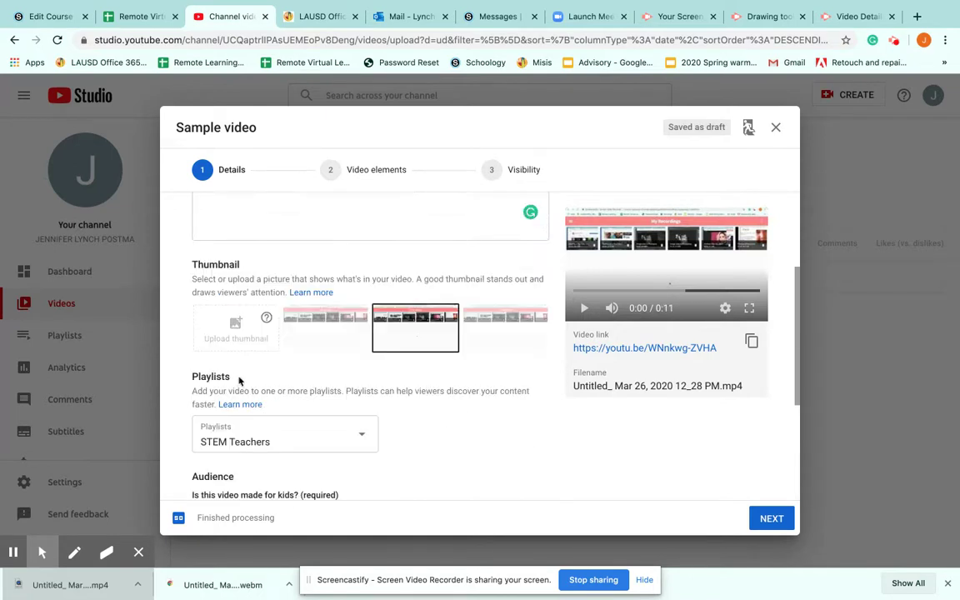
pyautogui.scroll(-3, 631, 458)
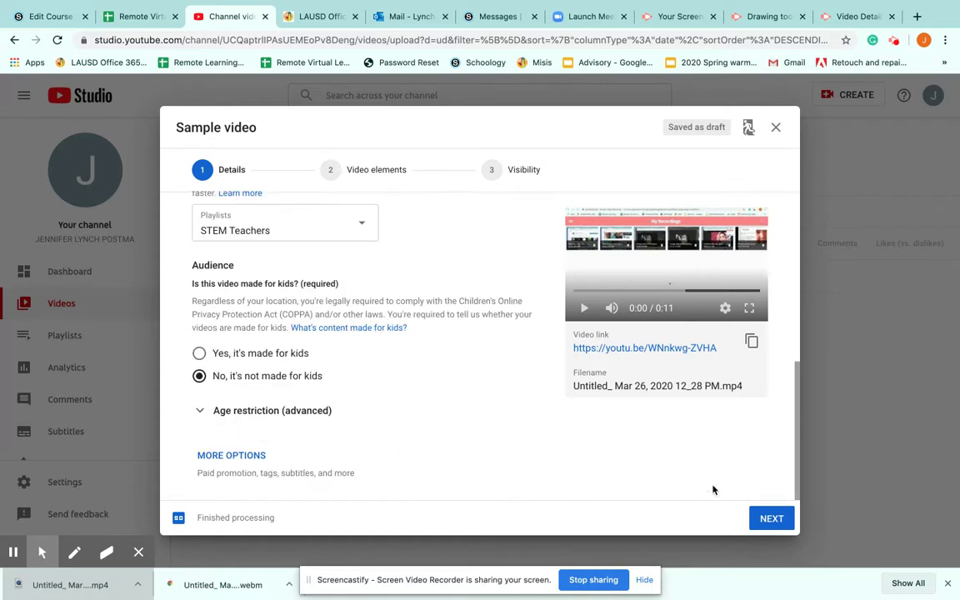
pyautogui.click(771, 520)
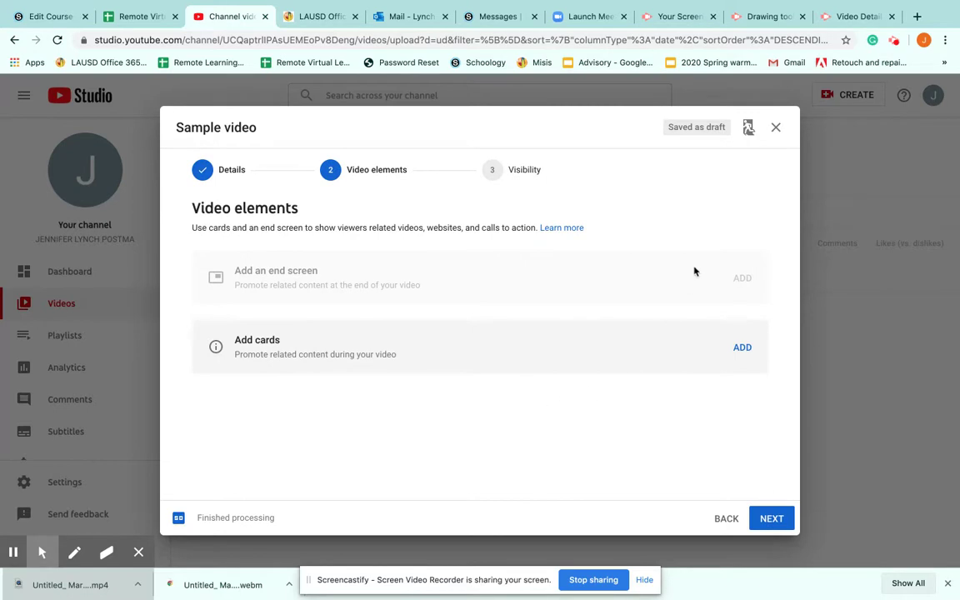
# Pass Video elements, set visibility to Public, and publish Sample video.
pyautogui.click(772, 519)
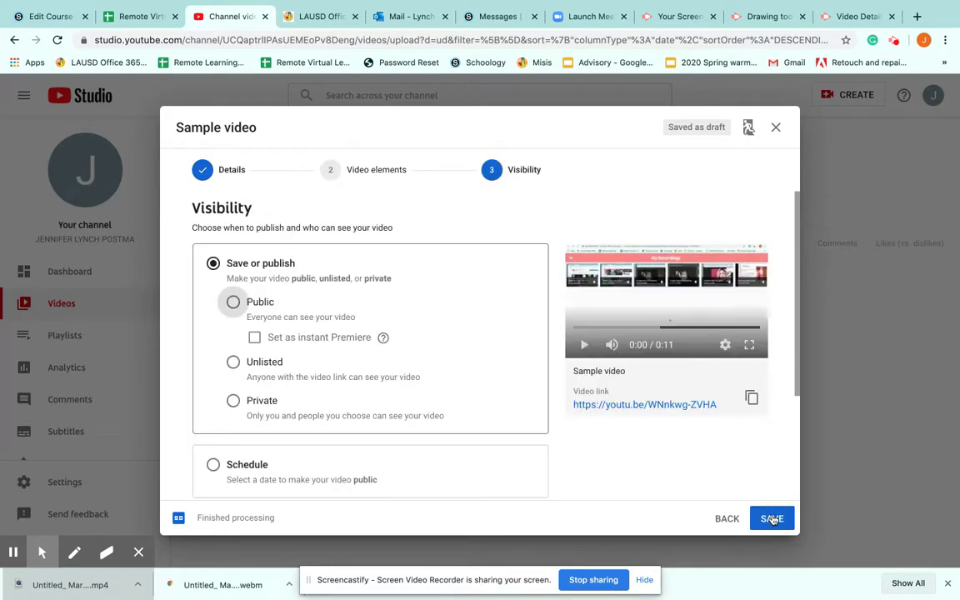
pyautogui.click(307, 304)
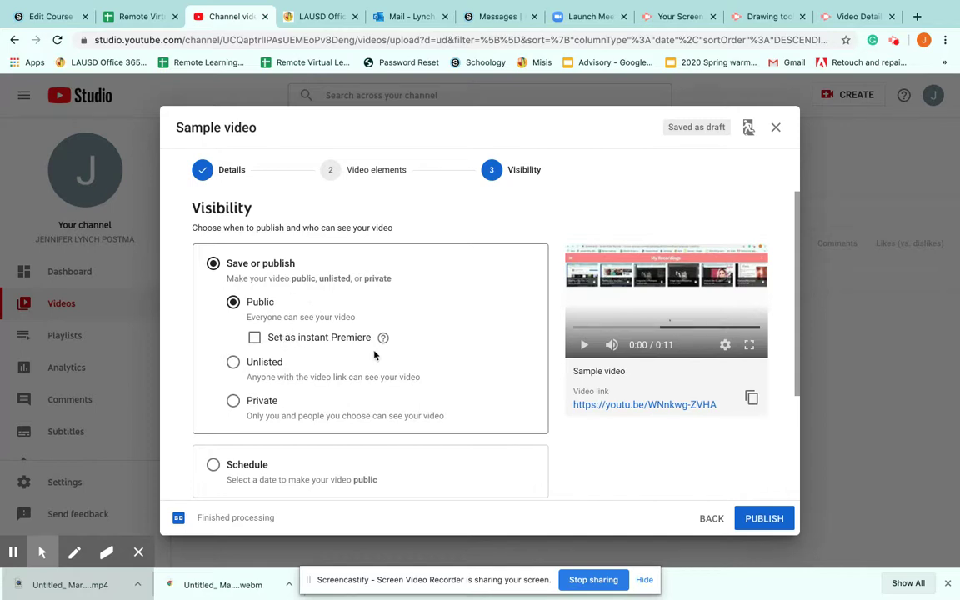
pyautogui.scroll(-4, 374, 356)
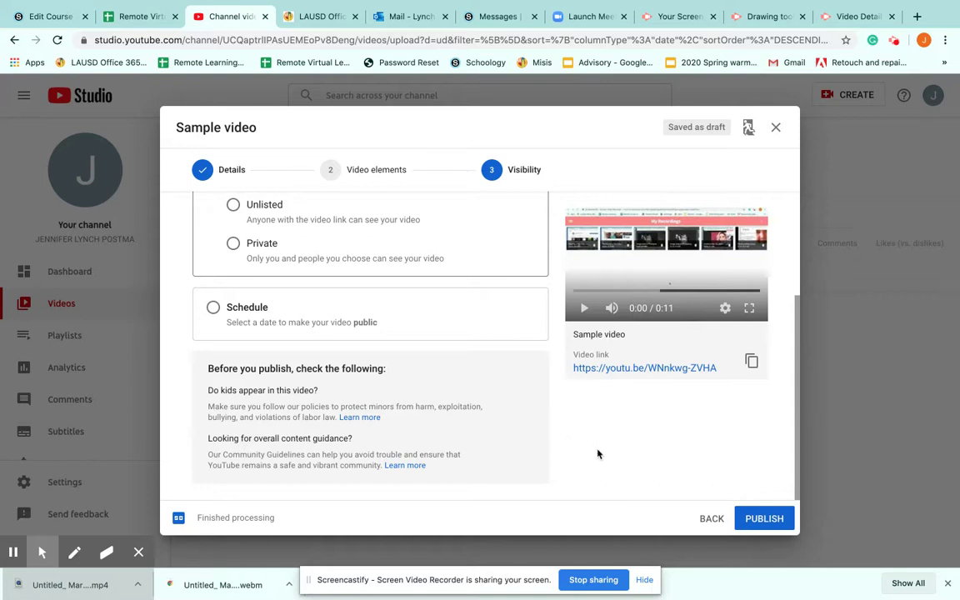
pyautogui.click(767, 520)
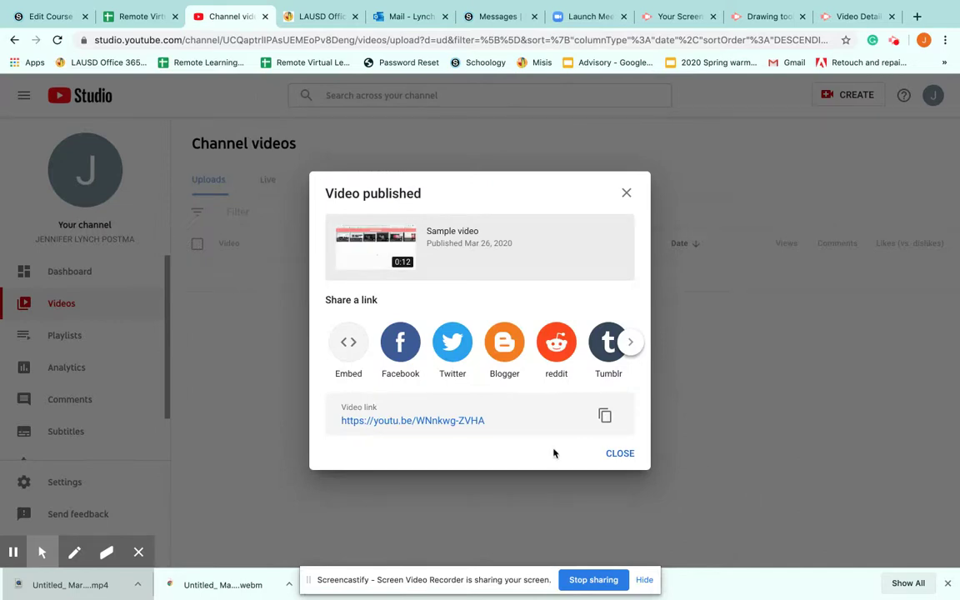
# Close the published notice and switch Importing from Resources from Unlisted to Public.
pyautogui.click(624, 456)
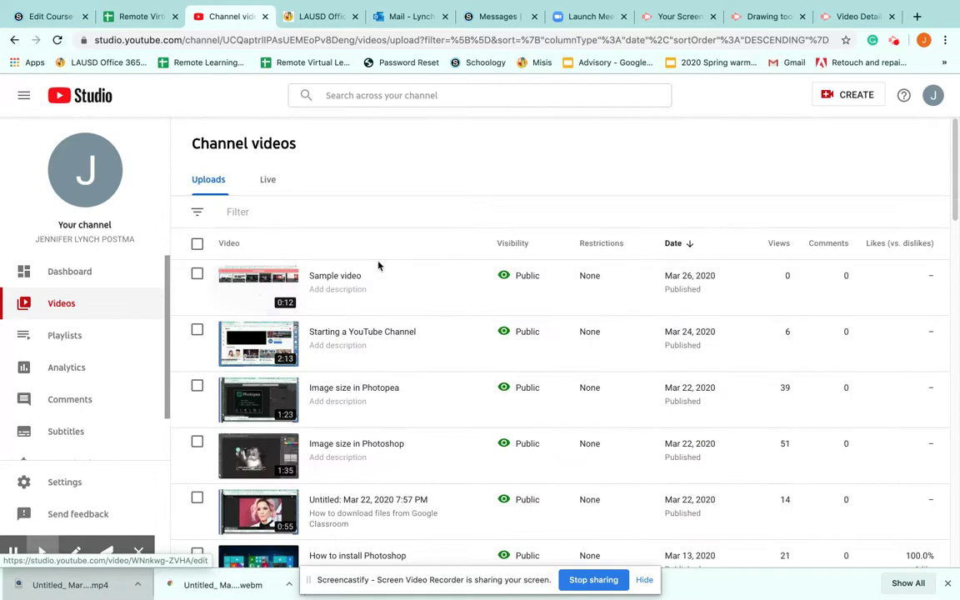
pyautogui.moveTo(439, 317)
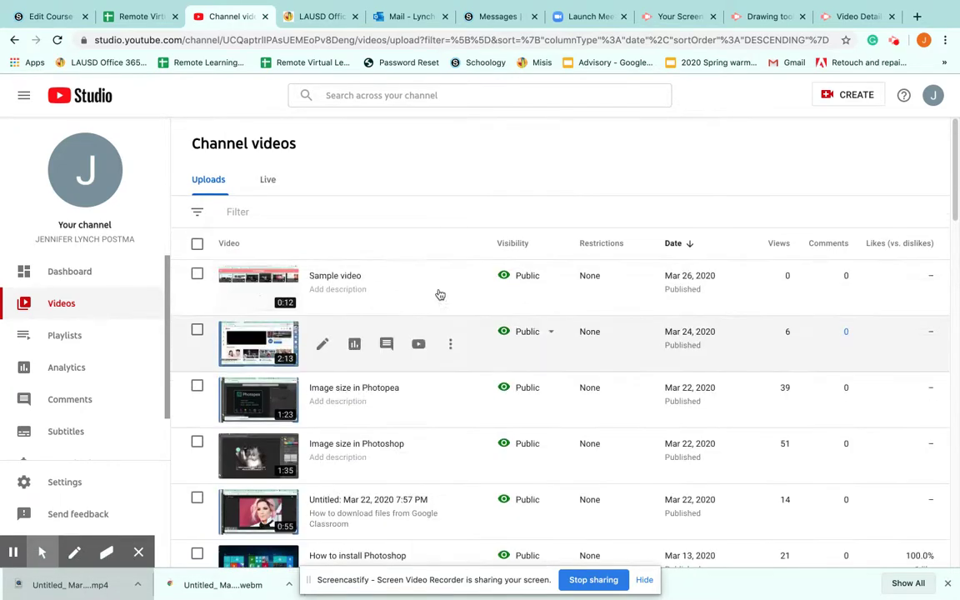
pyautogui.scroll(-10, 512, 318)
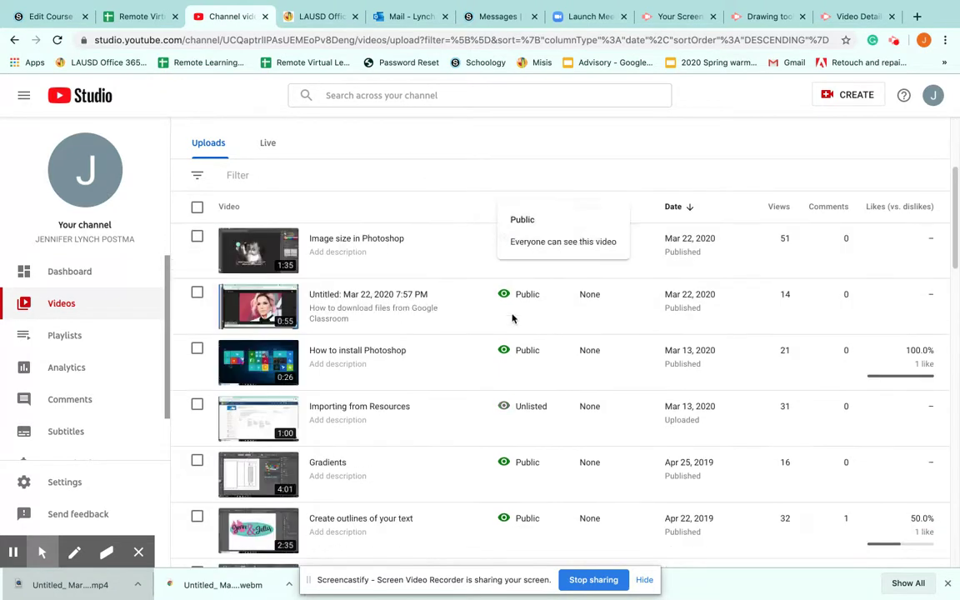
pyautogui.scroll(5, 514, 318)
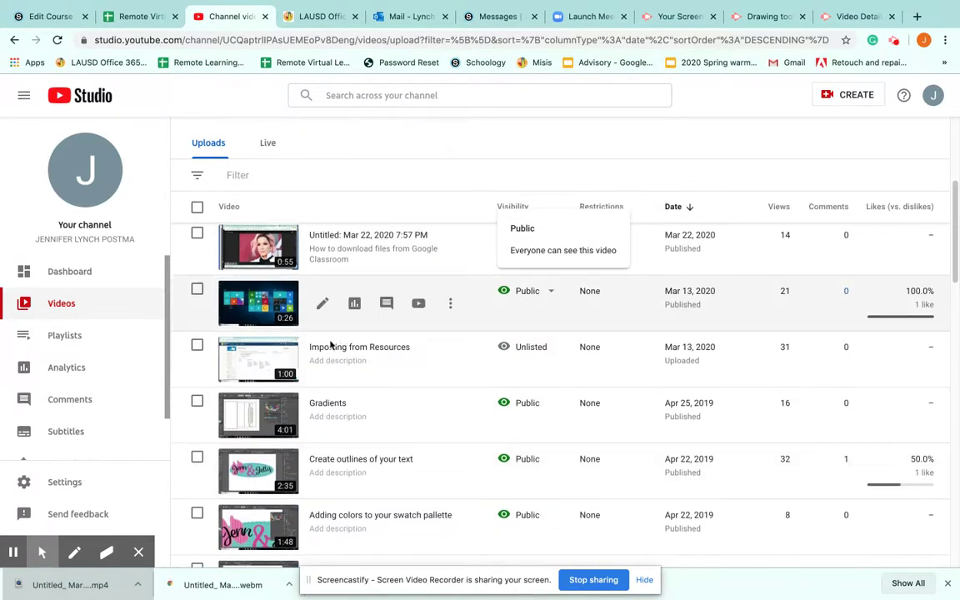
pyautogui.click(523, 348)
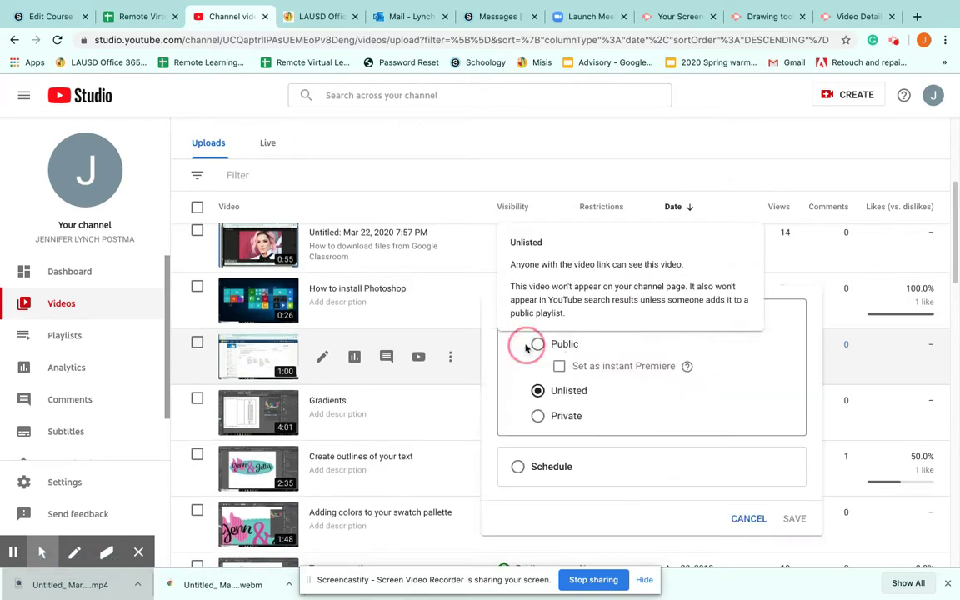
pyautogui.click(562, 350)
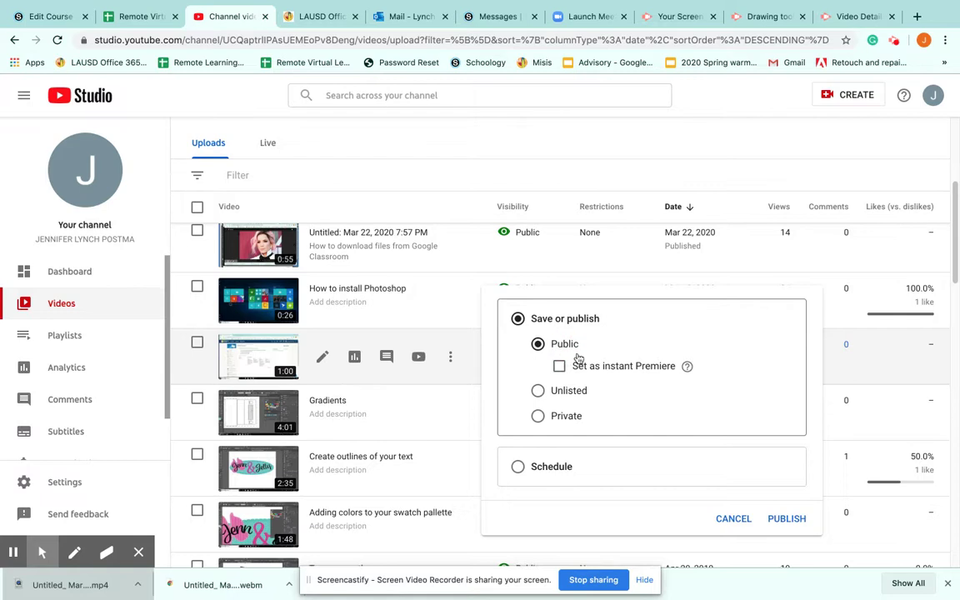
pyautogui.click(787, 519)
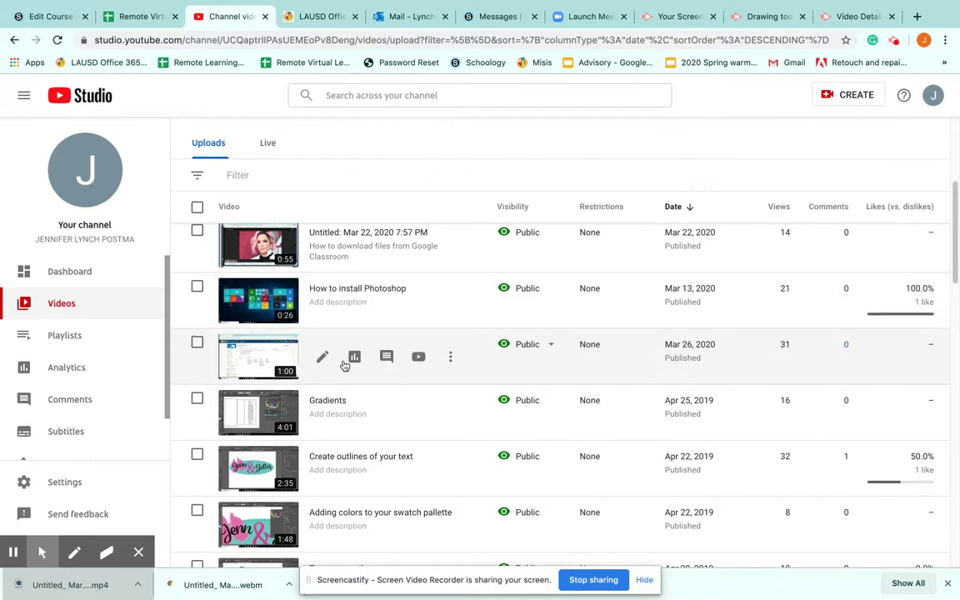
pyautogui.click(197, 342)
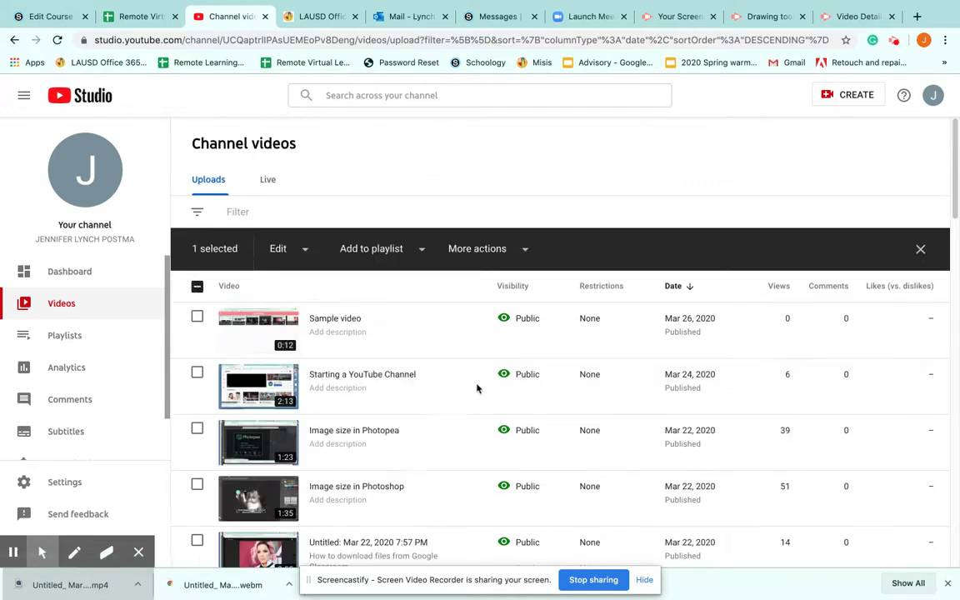
# Tick STEM Teachers under Add to playlist for the checked video and save.
pyautogui.click(390, 251)
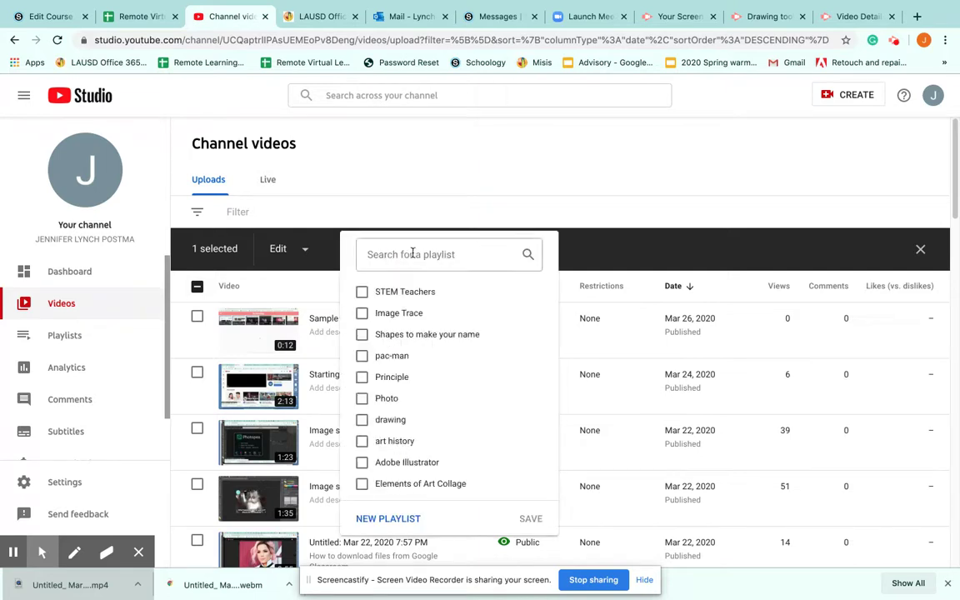
pyautogui.click(394, 292)
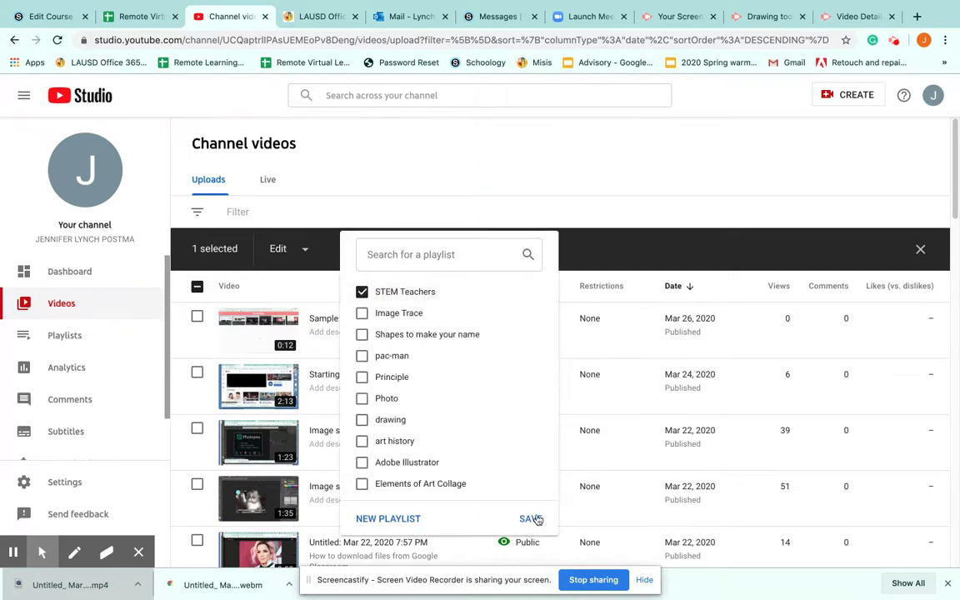
pyautogui.click(536, 518)
pyautogui.scroll(-5, 612, 404)
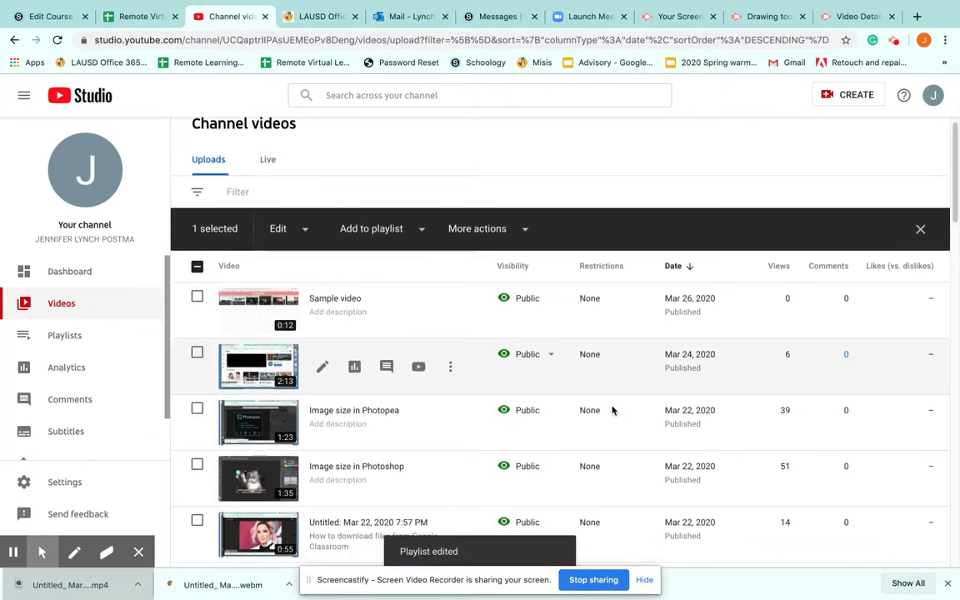
pyautogui.scroll(-8, 612, 412)
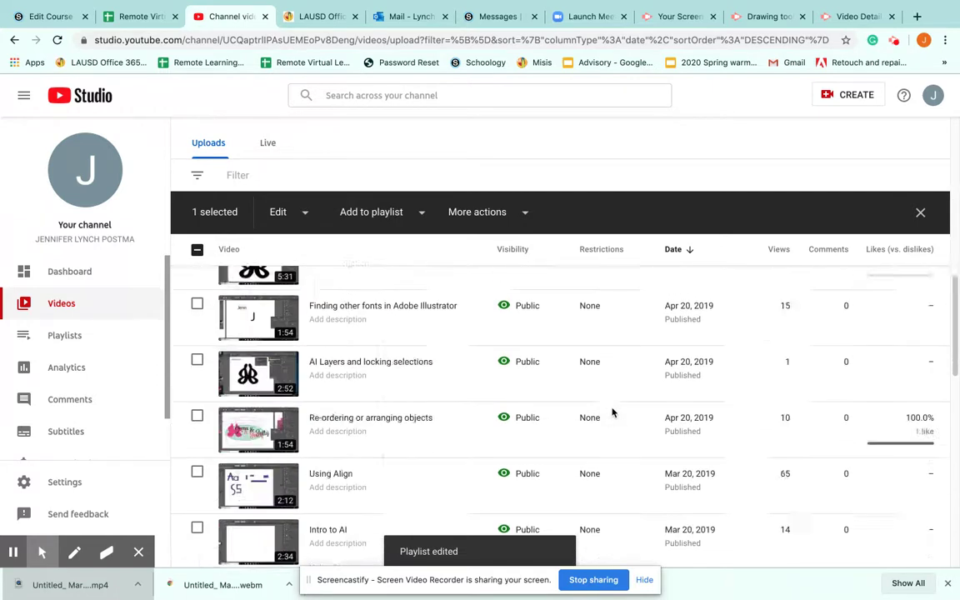
pyautogui.scroll(-10, 612, 412)
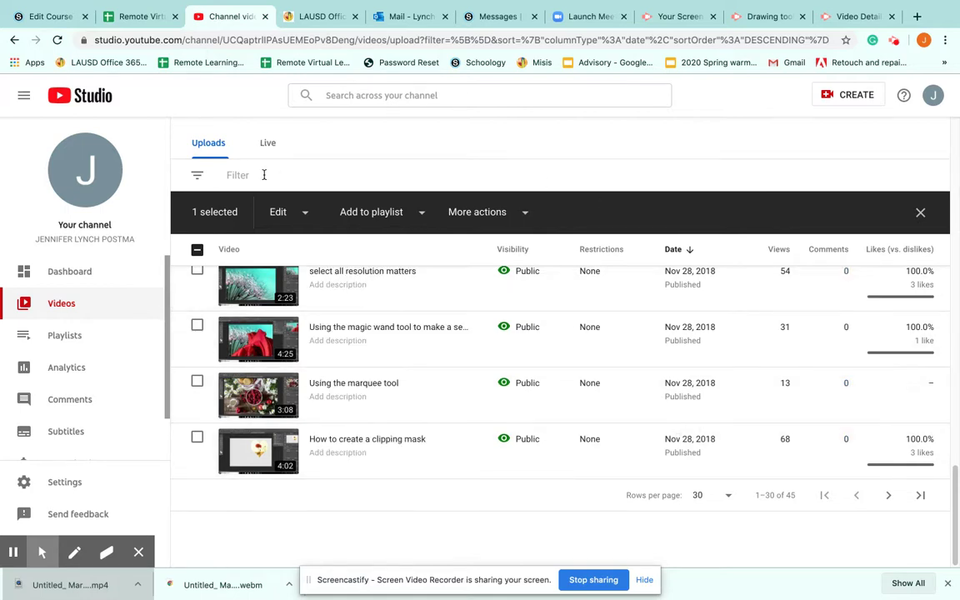
# Go to the public channel page via Your channel in the avatar menu.
pyautogui.click(934, 98)
pyautogui.click(797, 173)
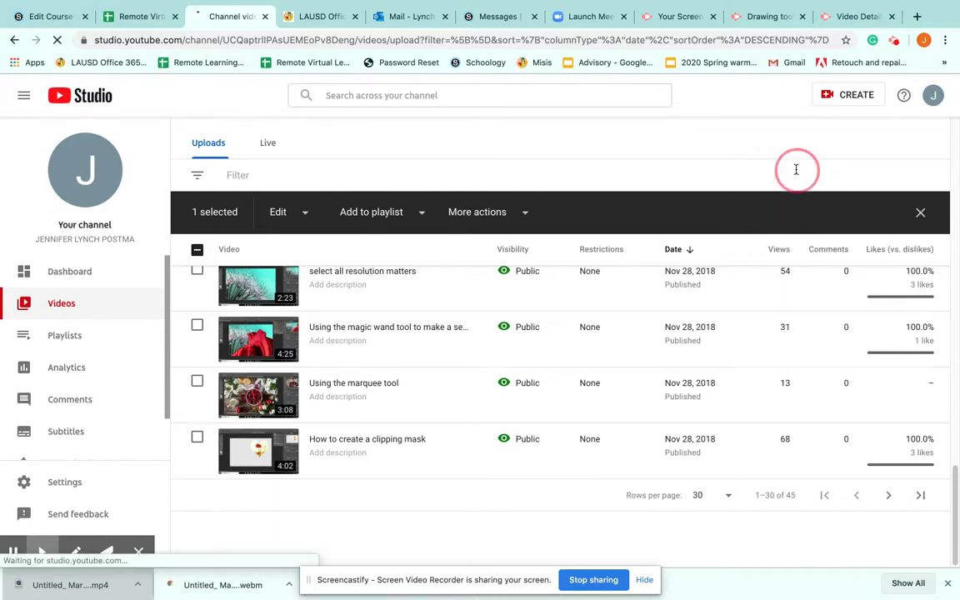
pyautogui.click(518, 40)
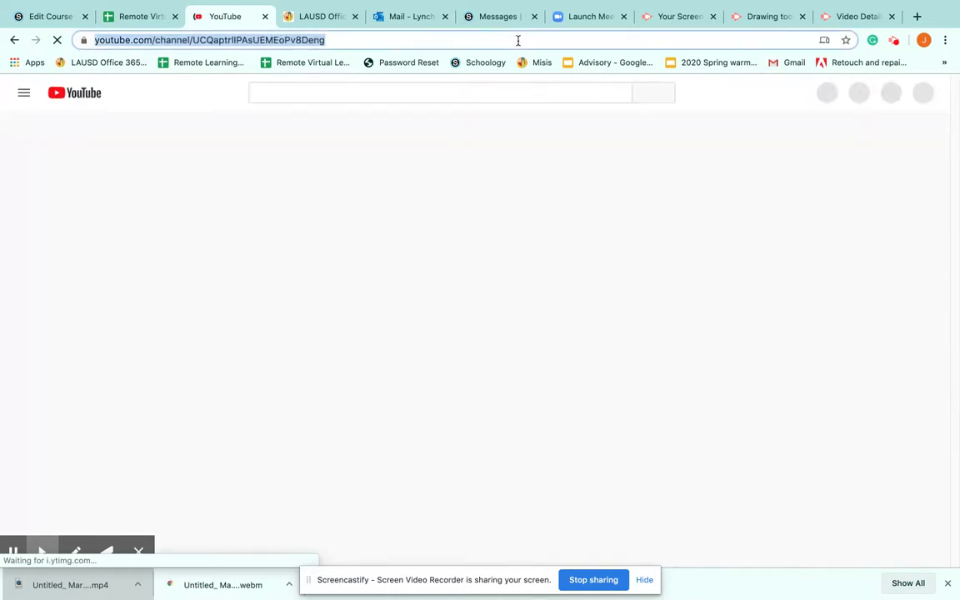